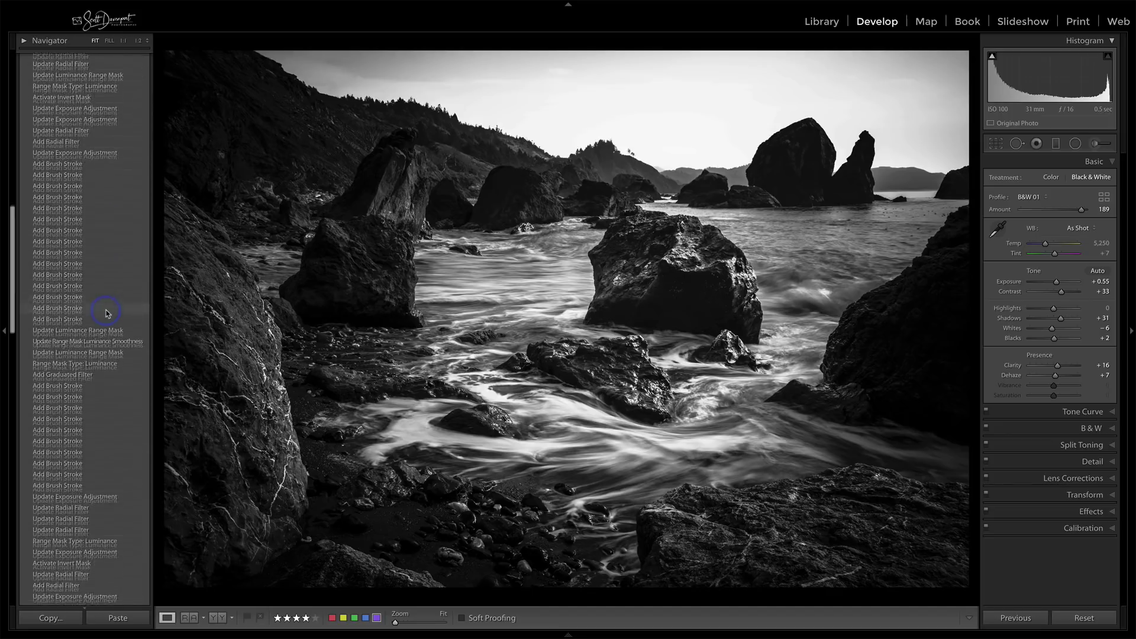
Show the photo in its original Import state at the start of the edit history.
scroll(98, 436, down, 15)
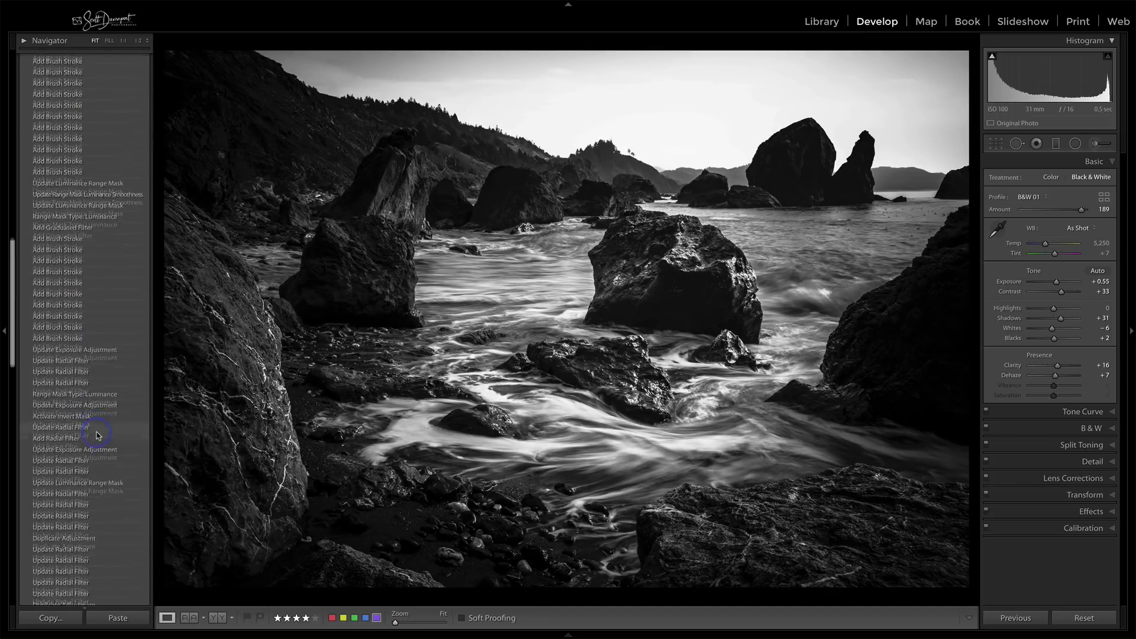
scroll(98, 436, down, 15)
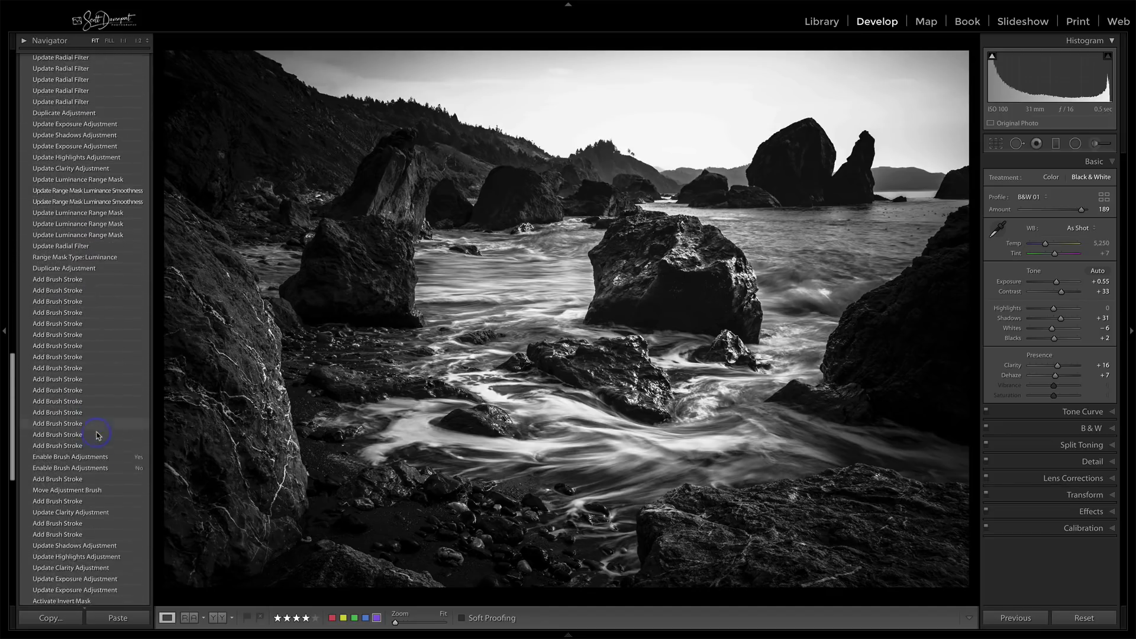
scroll(98, 435, down, 6)
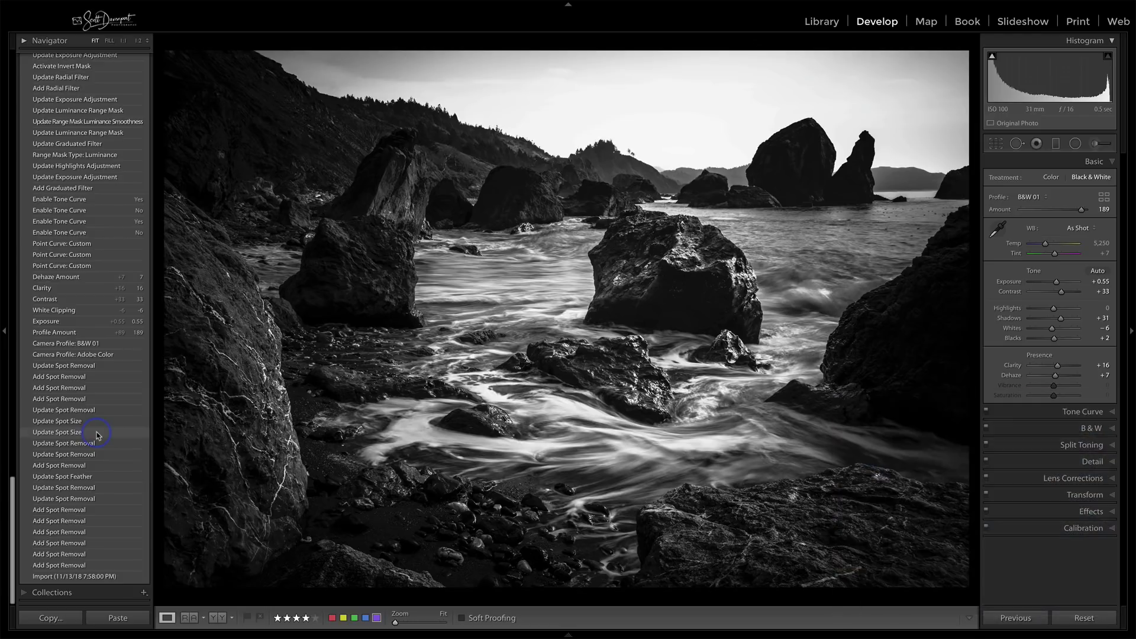
click(132, 577)
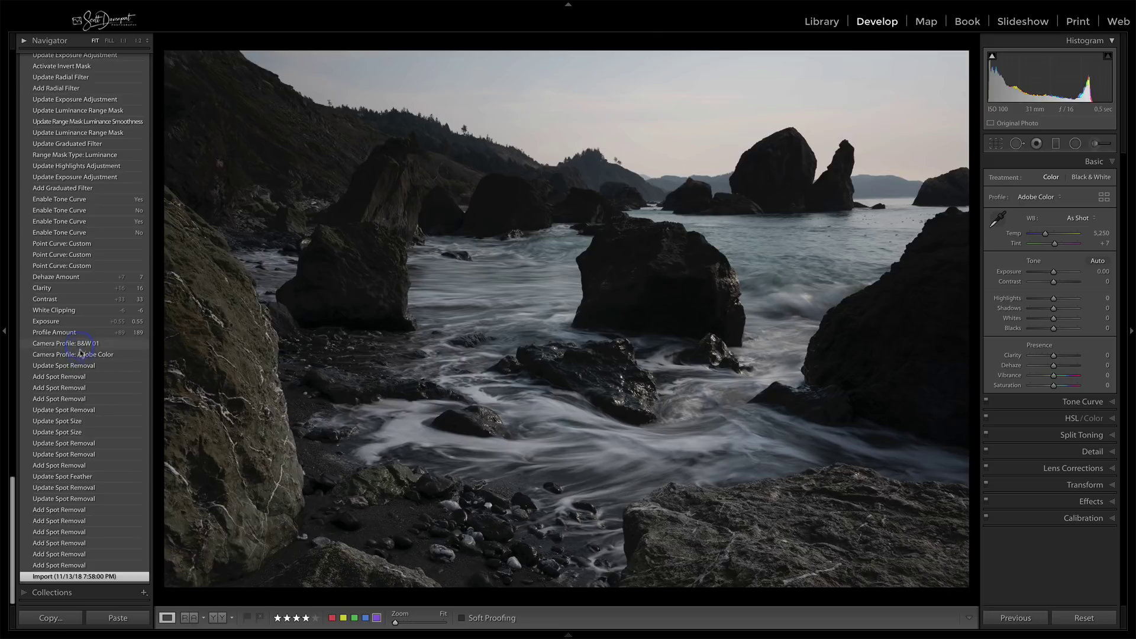
Step the photo through the Adobe Color profile, B&W 01 profile and Dehaze Amount history states.
click(120, 356)
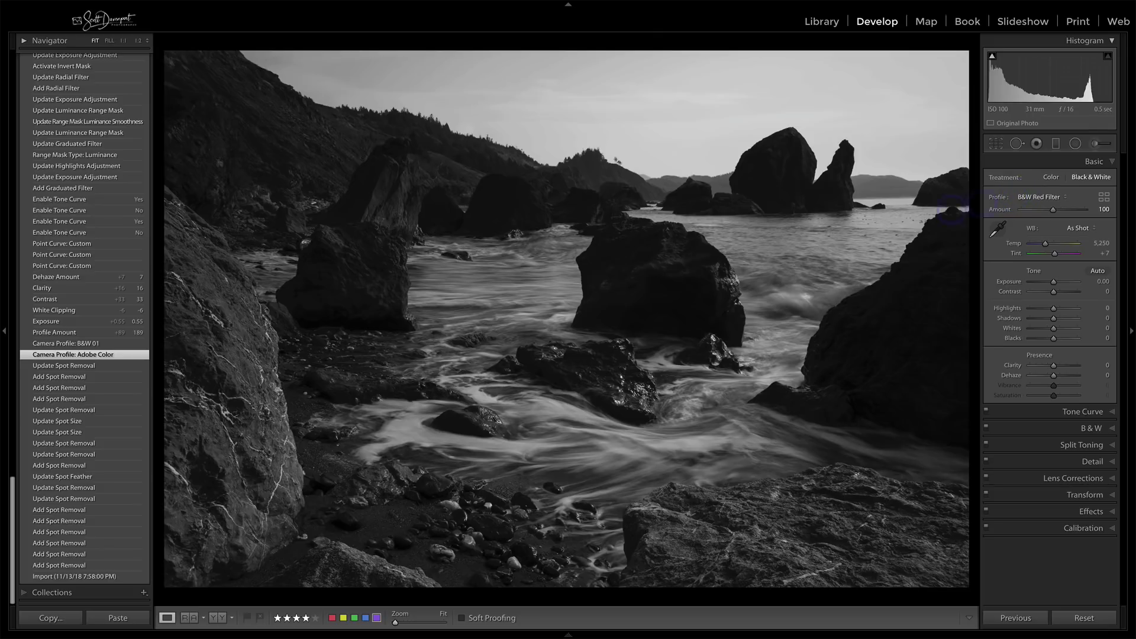
click(105, 348)
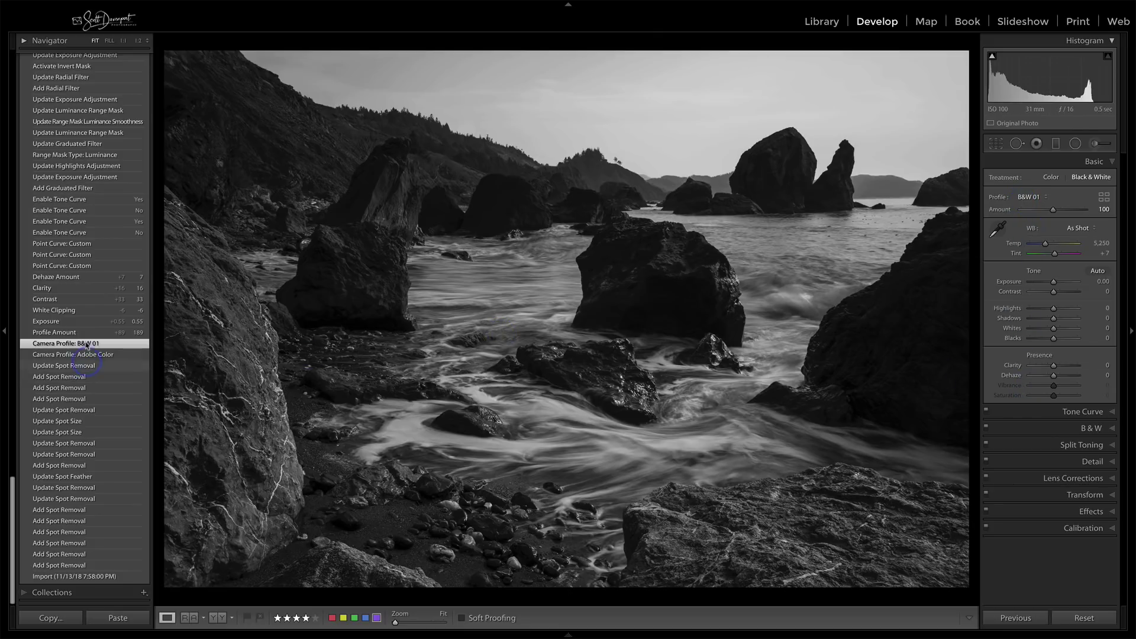
click(84, 277)
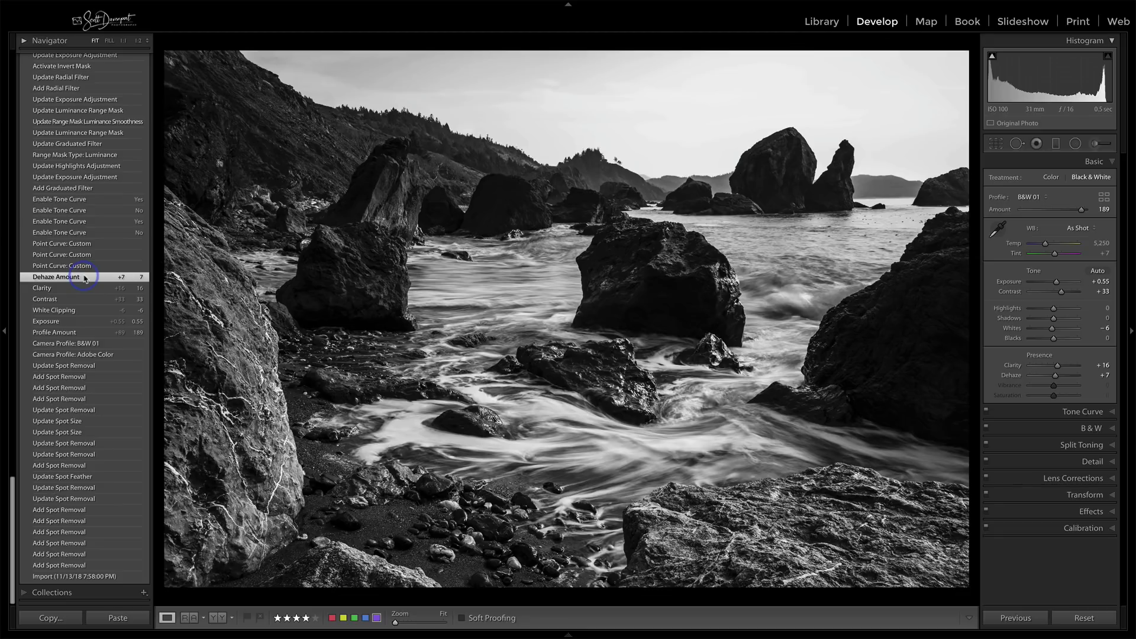
Show the last Enable Tone Curve history state and display the custom tone curve.
scroll(84, 277, up, 4)
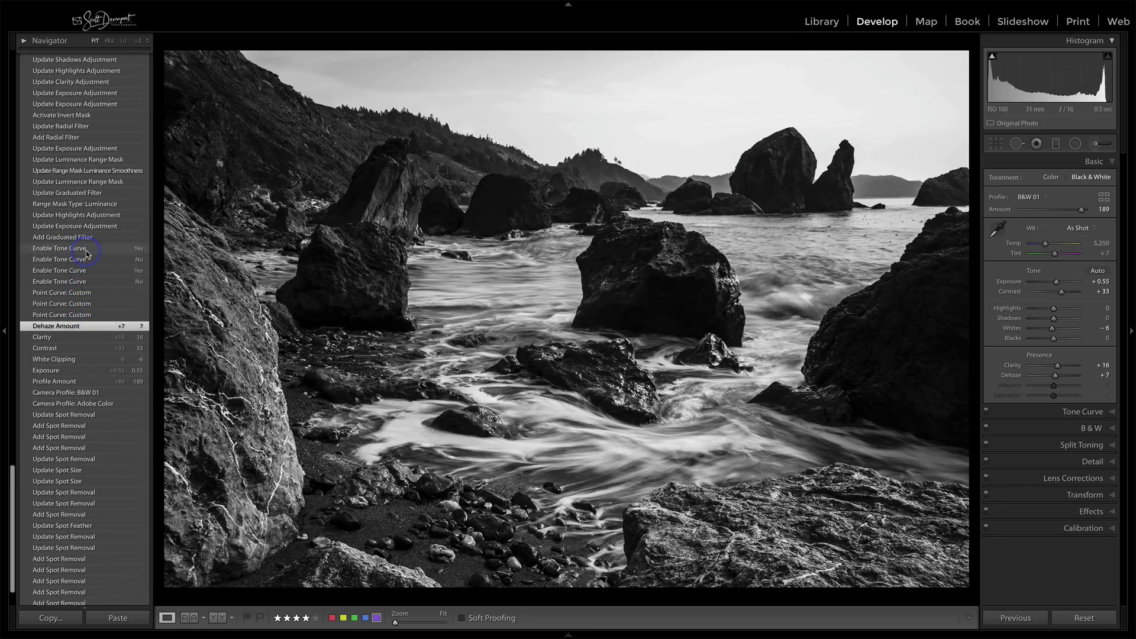
click(86, 250)
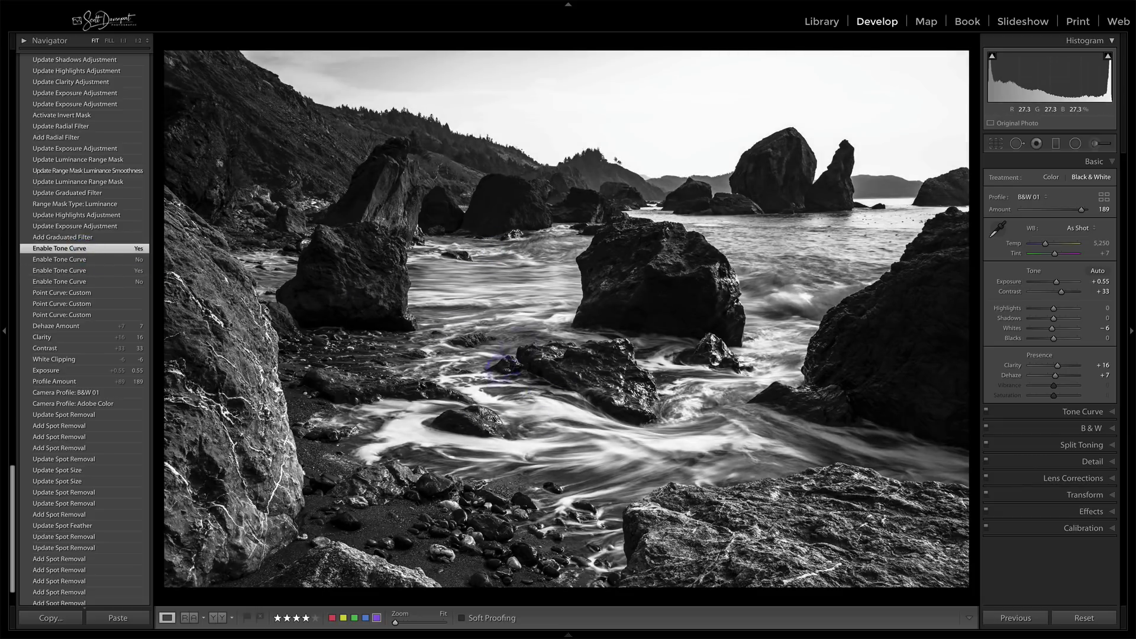
click(1068, 413)
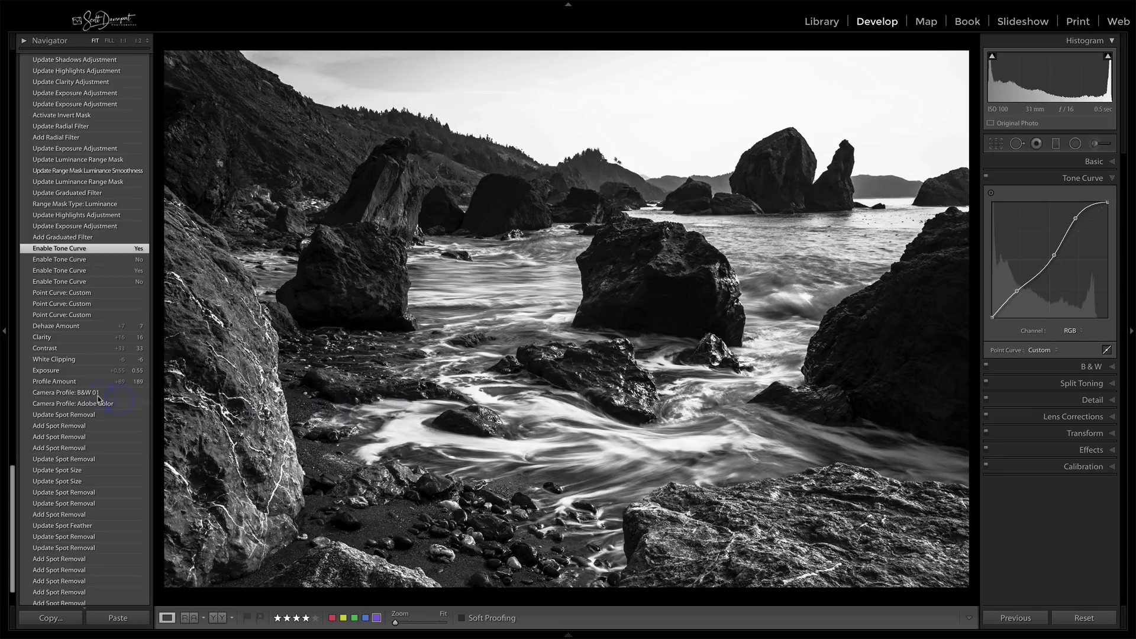
Compare the tone curve history state with the exposure adjustment that finishes the first graduated filter.
scroll(103, 281, up, 3)
scroll(104, 281, up, 2)
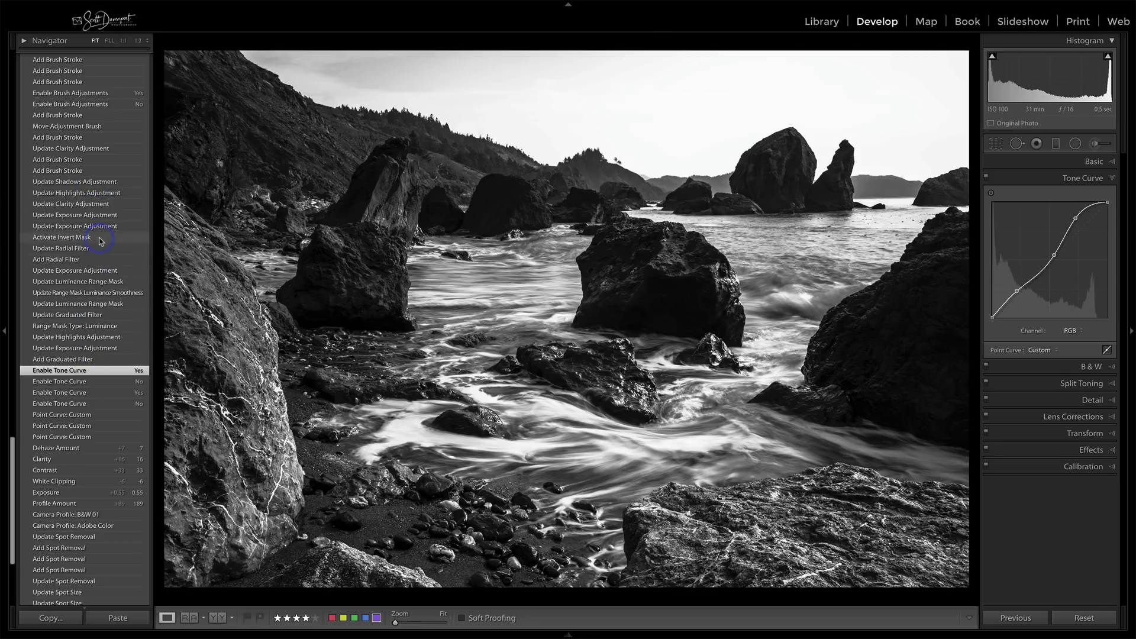
scroll(100, 241, up, 2)
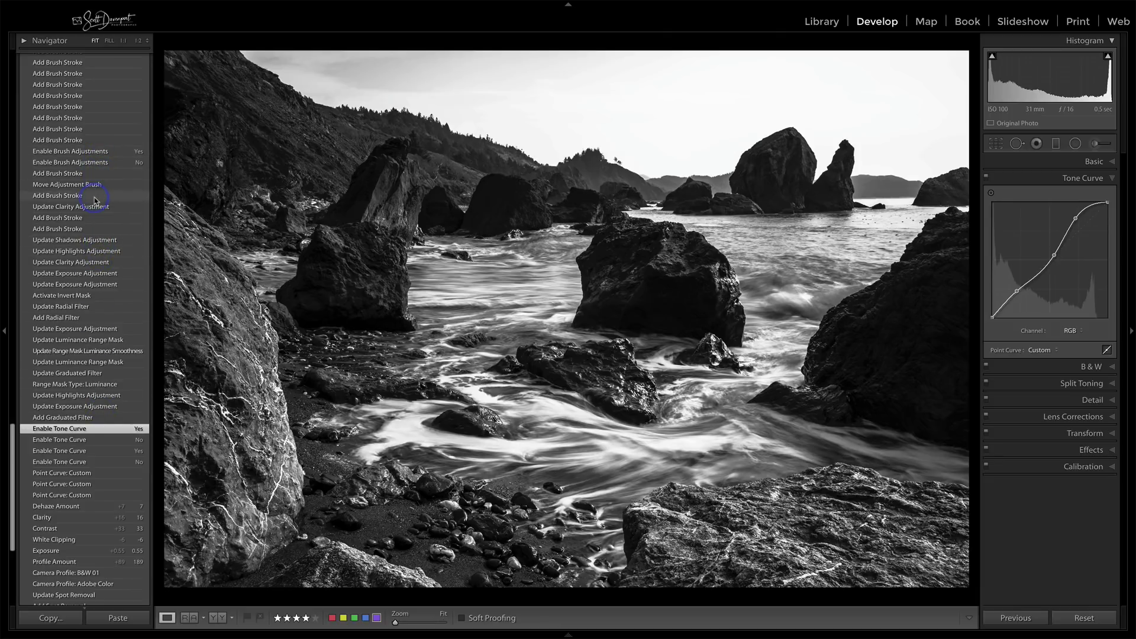
click(88, 329)
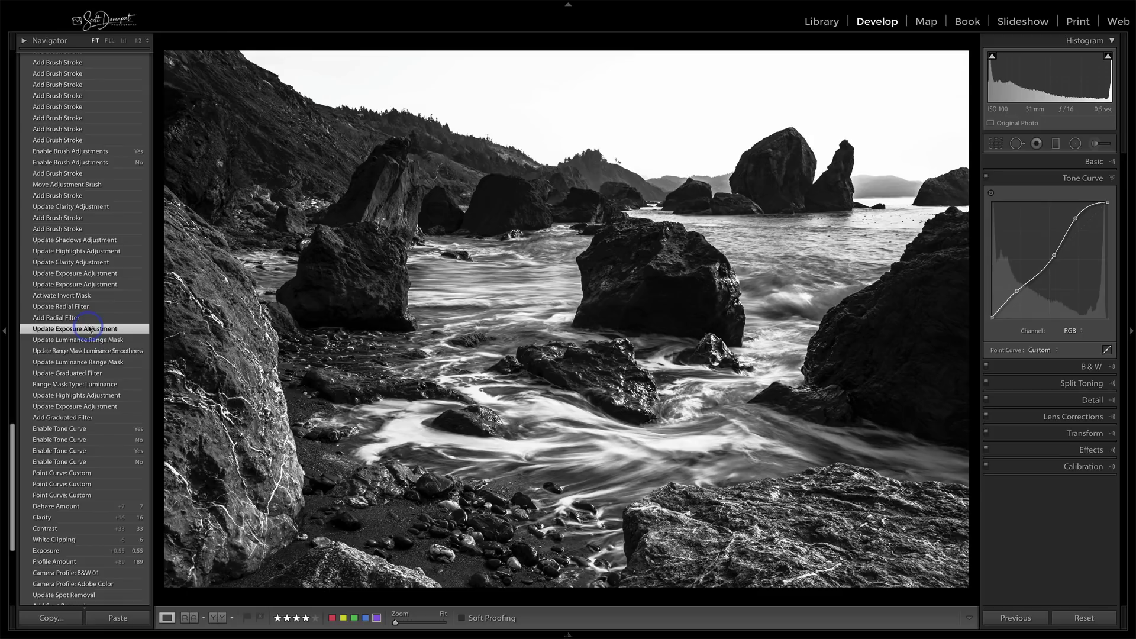
click(86, 430)
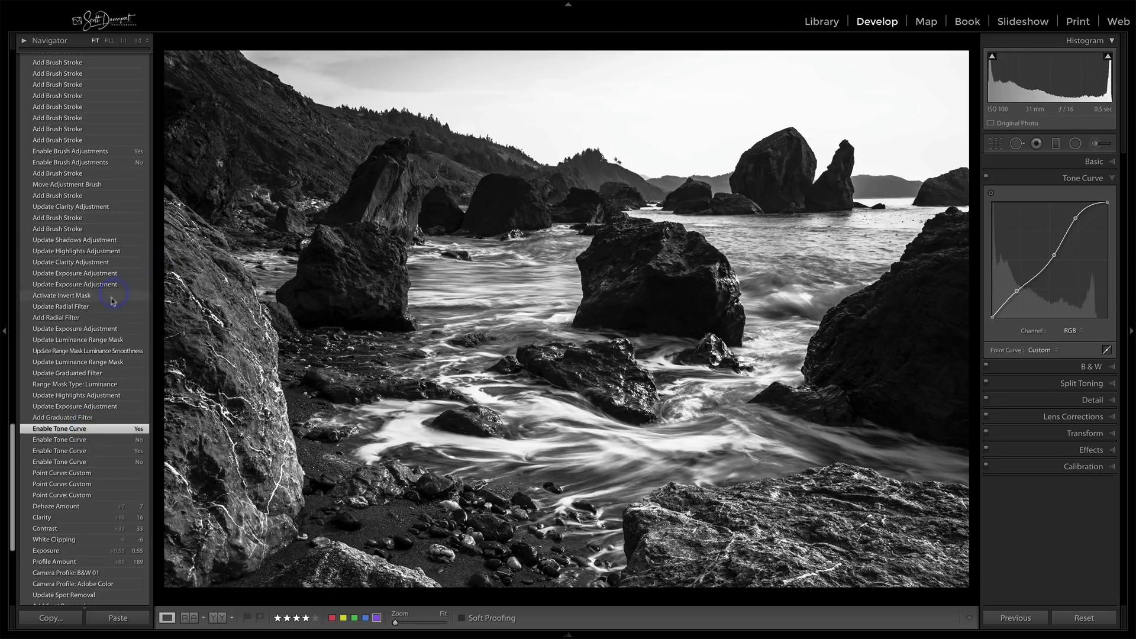
click(110, 329)
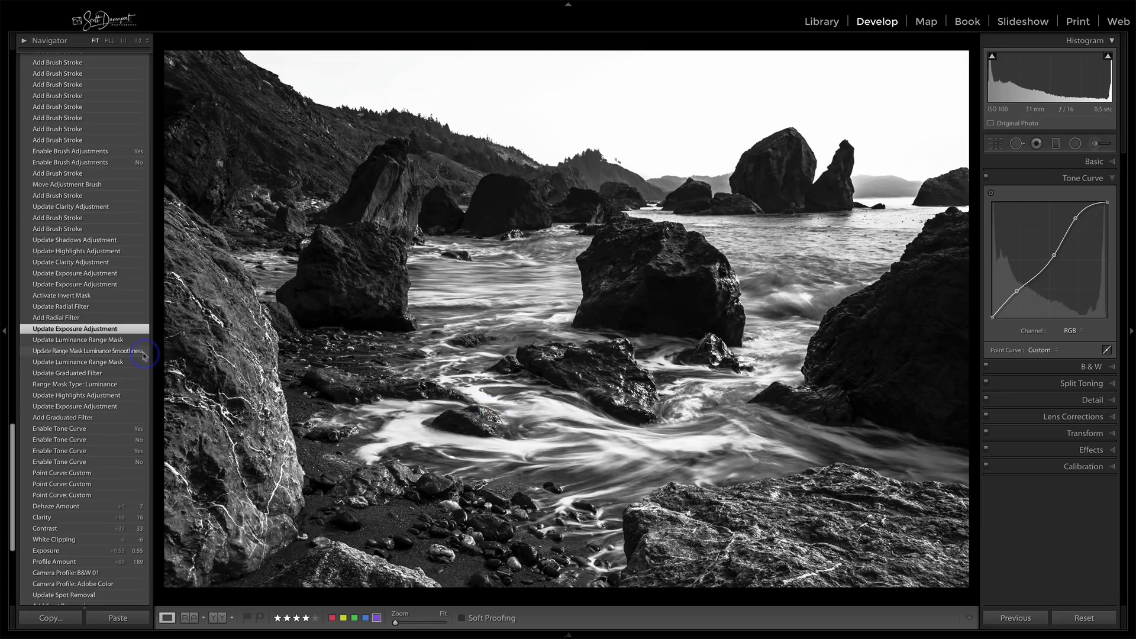
Compare the history states of the first Add Radial Filter and its Update Shadows Adjustment.
scroll(117, 284, up, 3)
scroll(117, 284, up, 2)
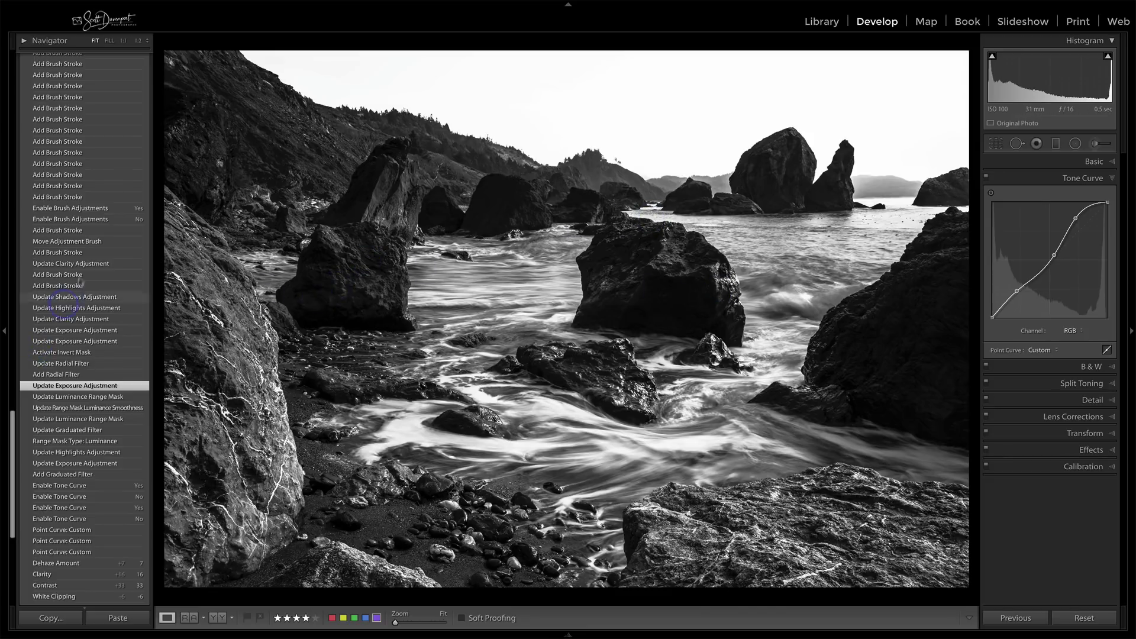
scroll(81, 280, up, 10)
scroll(81, 280, down, 3)
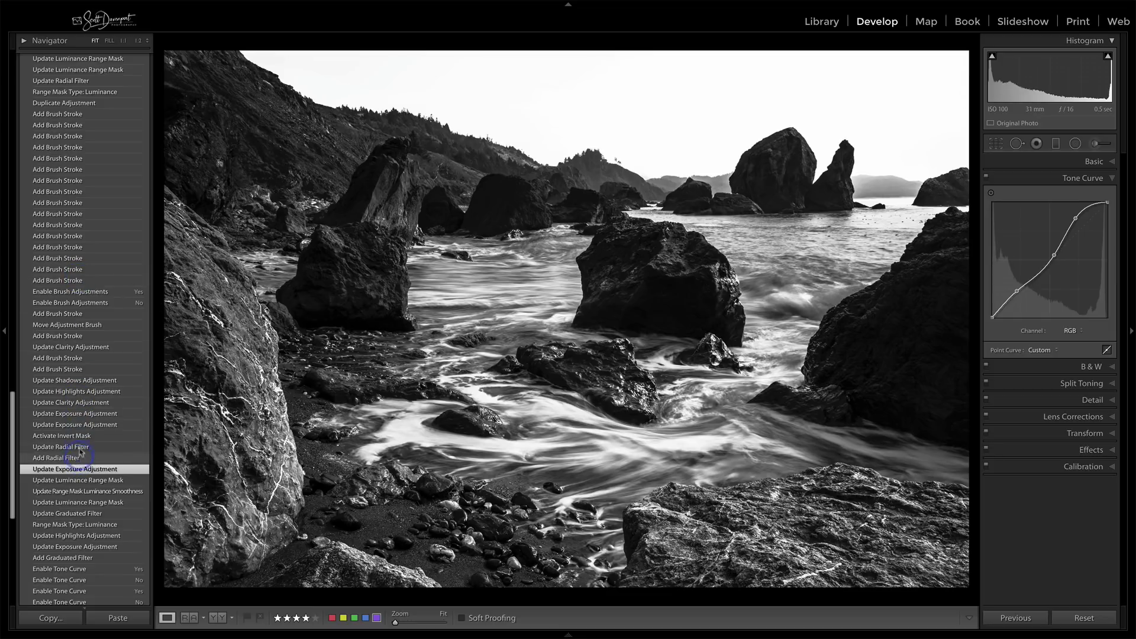
click(75, 382)
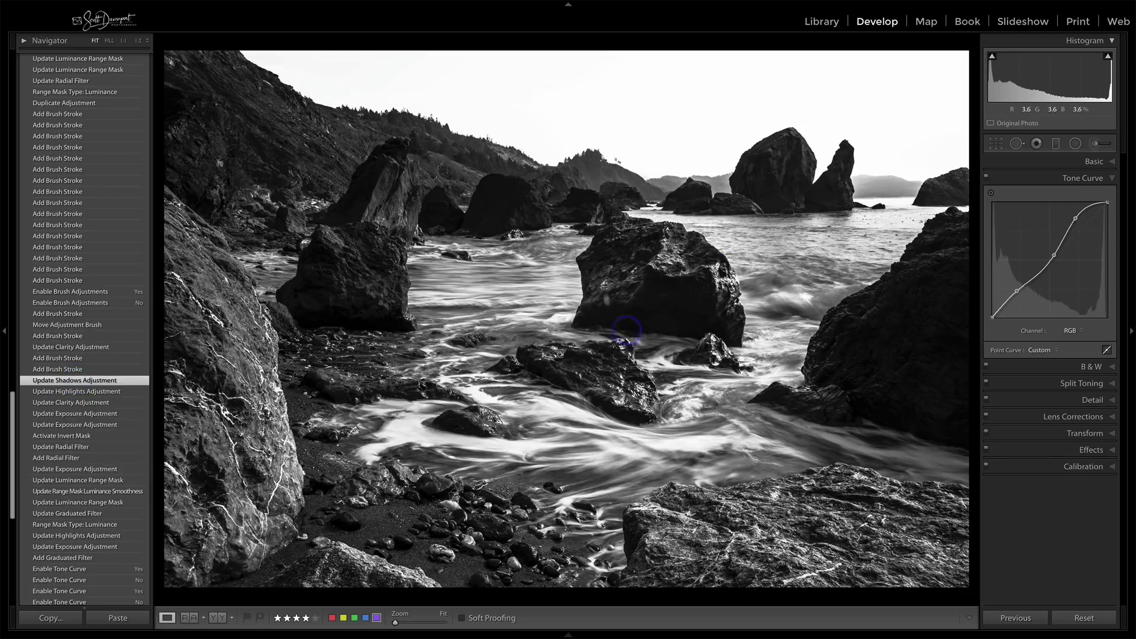
click(96, 459)
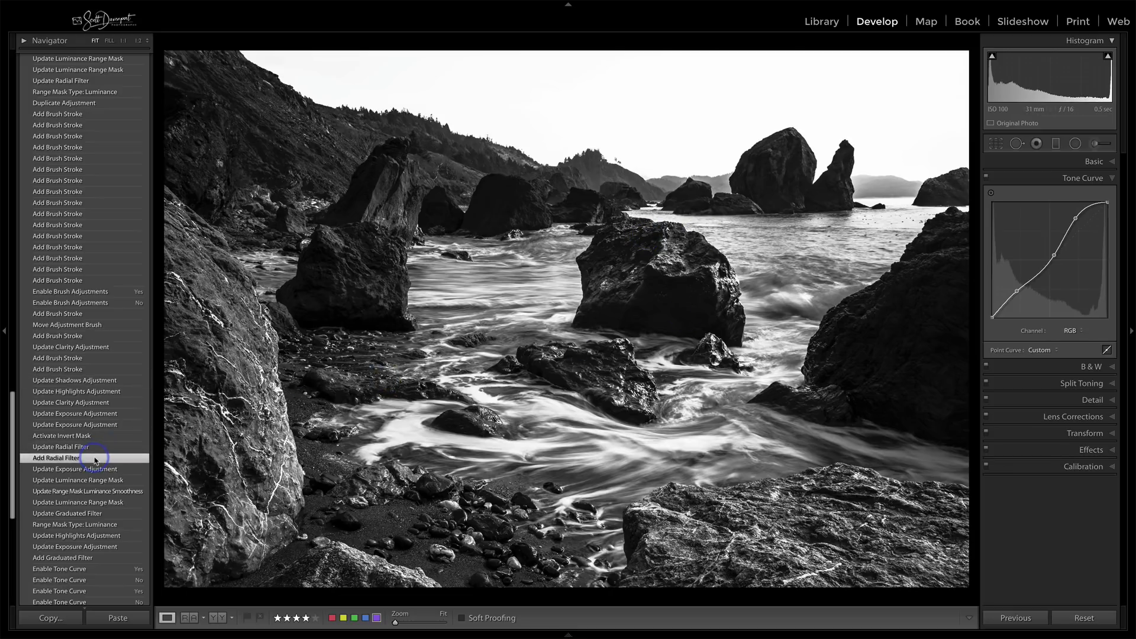
click(91, 380)
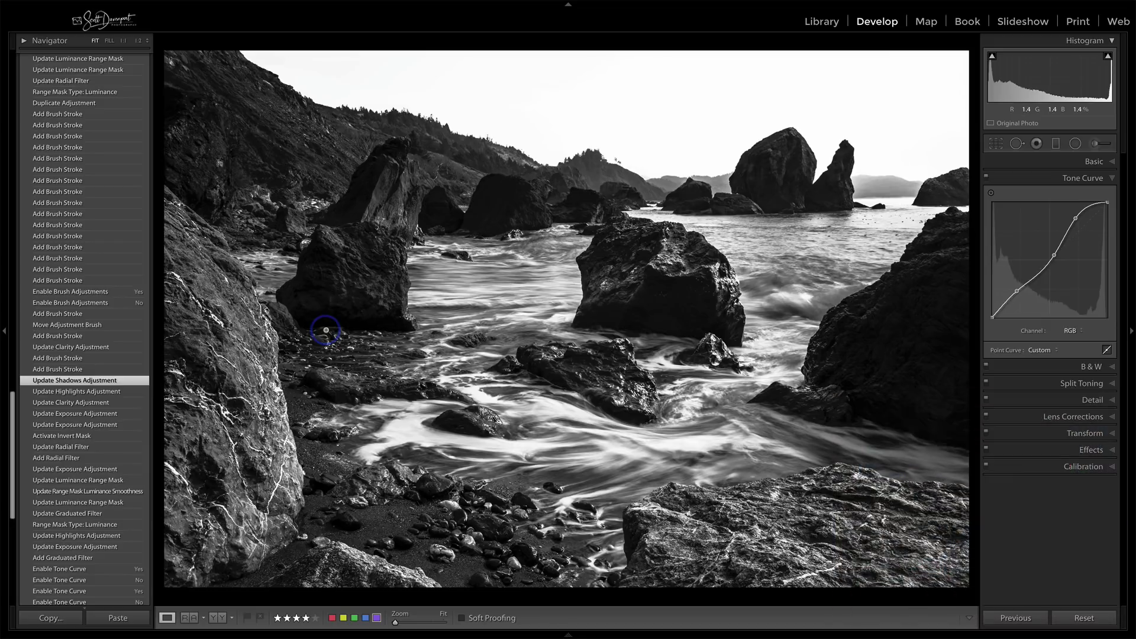
click(110, 383)
Show the photo at the last brush stroke before the first Duplicate Adjustment in the history.
scroll(109, 383, up, 5)
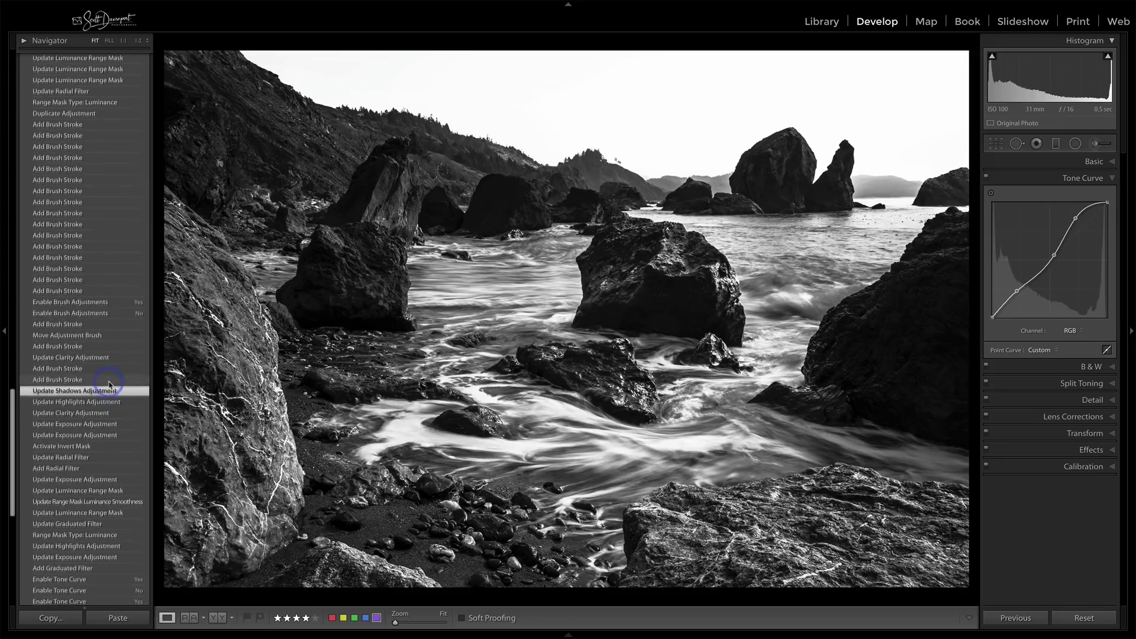
scroll(109, 384, up, 5)
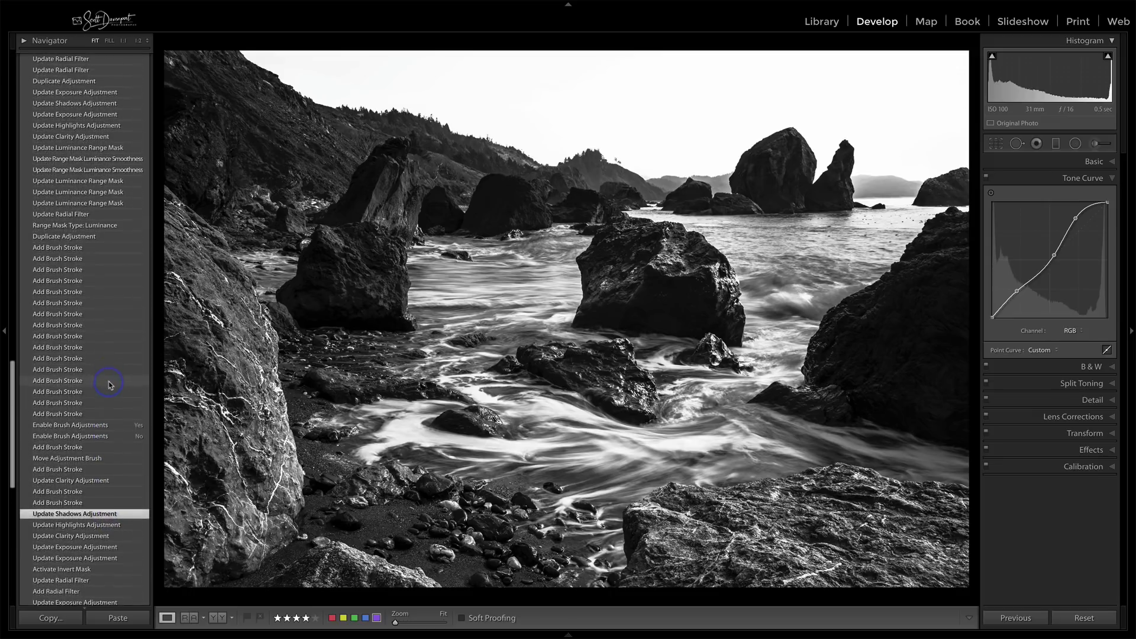
scroll(110, 384, up, 4)
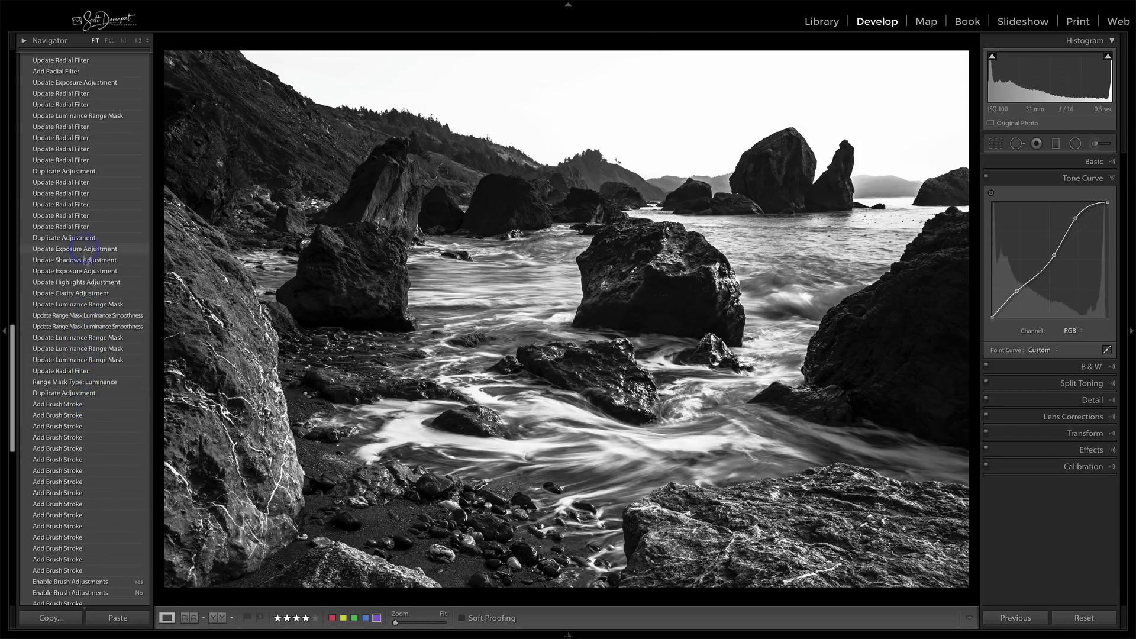
click(91, 407)
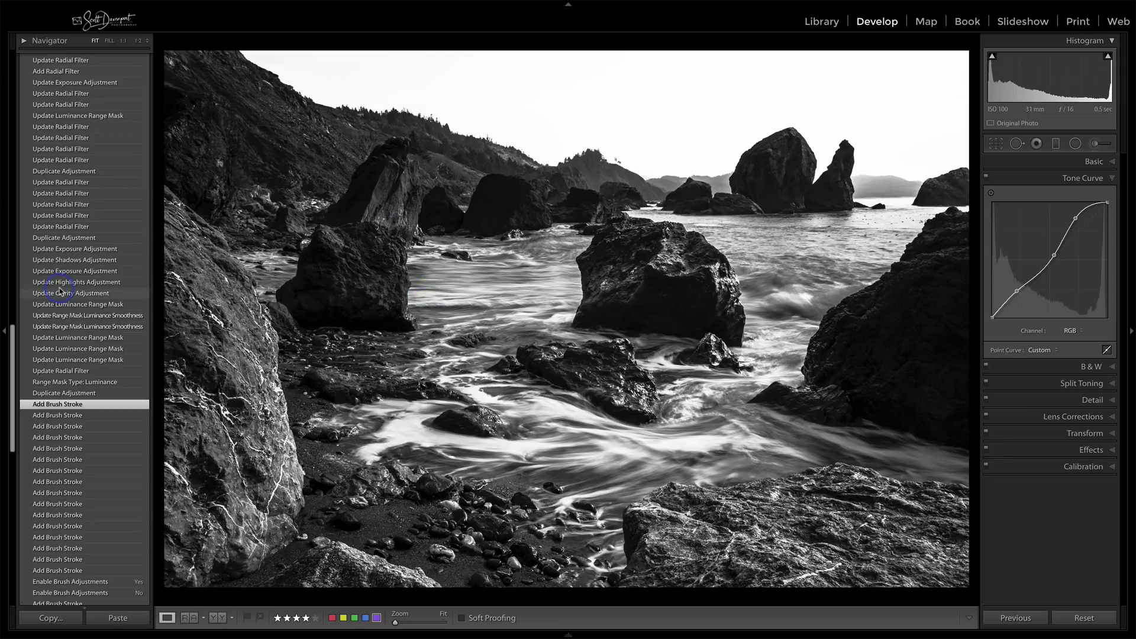
Compare the exposure adjustment just before the second Duplicate Adjustment with the one just before the next run of brush strokes.
scroll(60, 290, up, 3)
scroll(60, 290, up, 4)
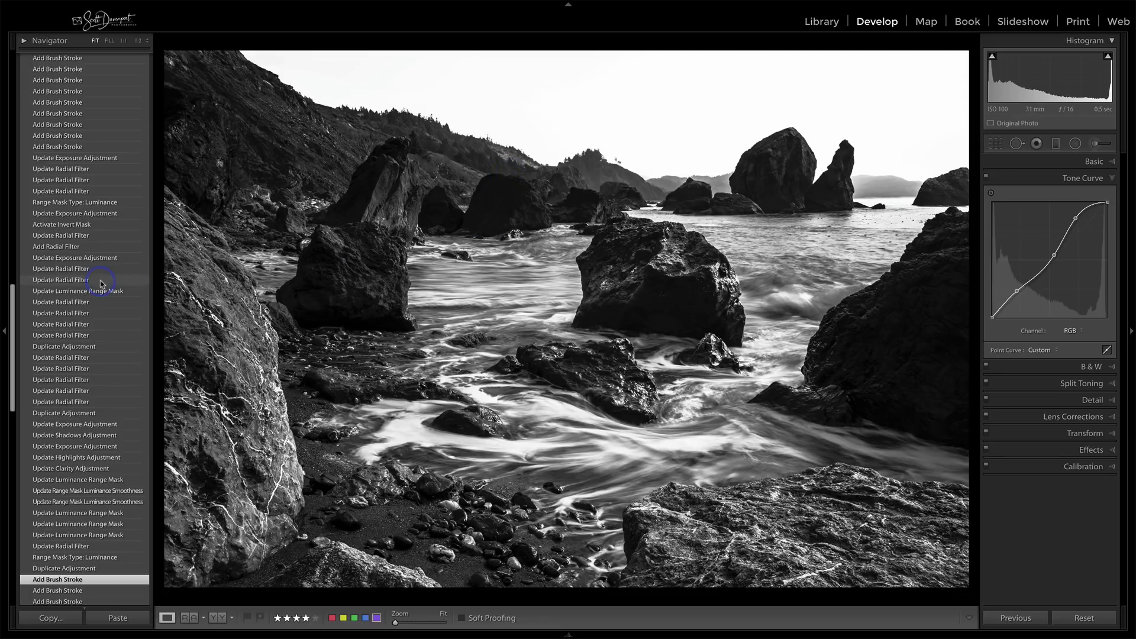
scroll(101, 284, up, 2)
scroll(100, 283, up, 2)
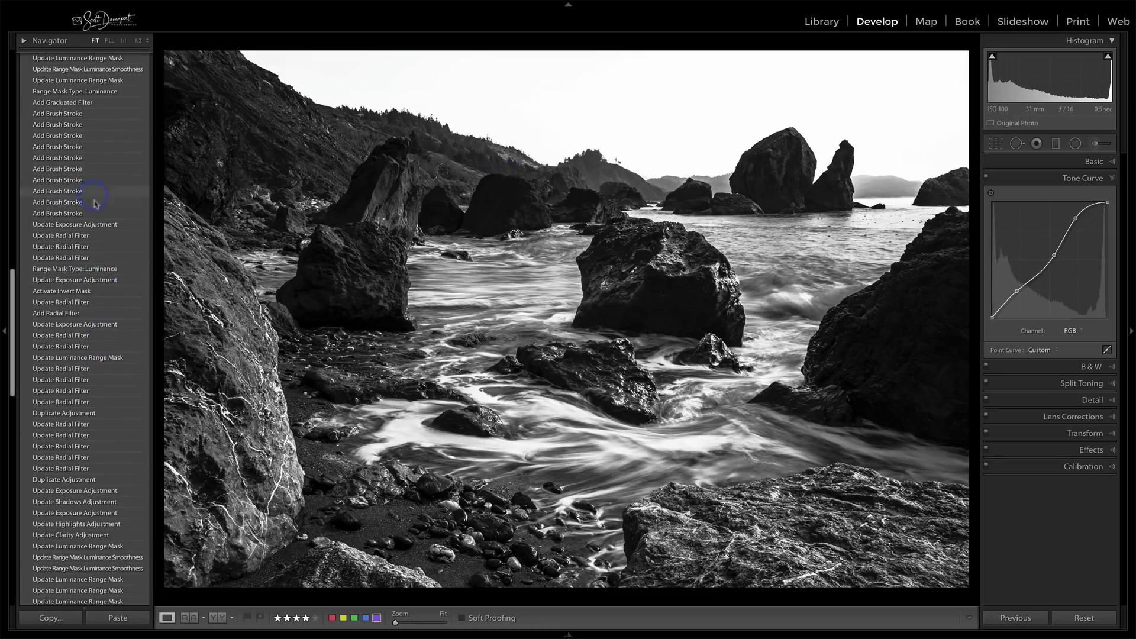
click(97, 225)
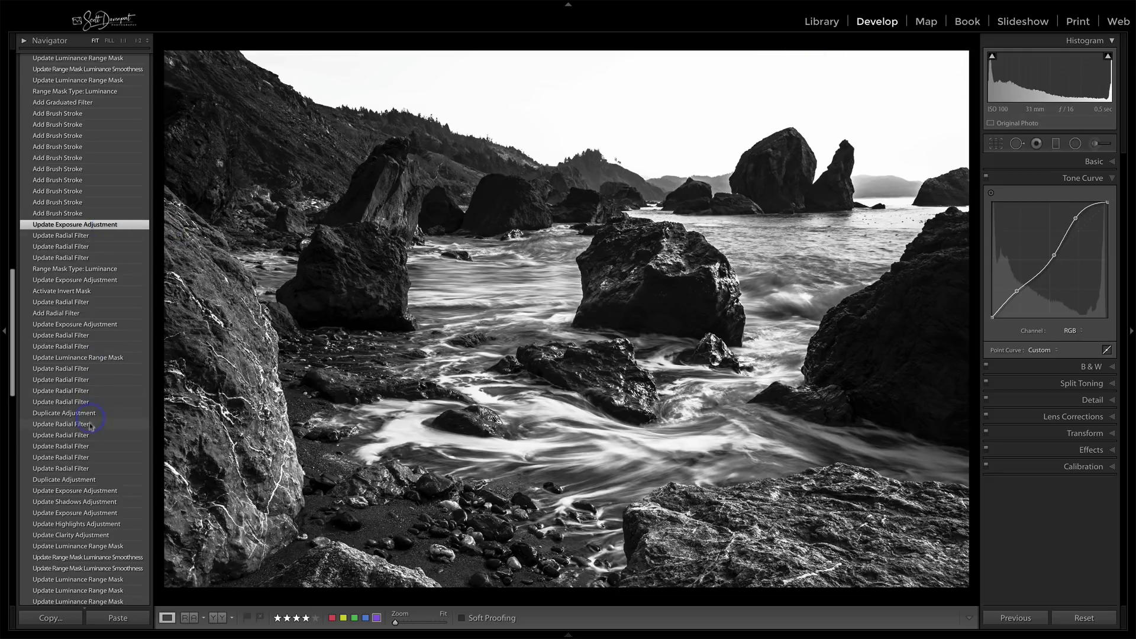
click(88, 491)
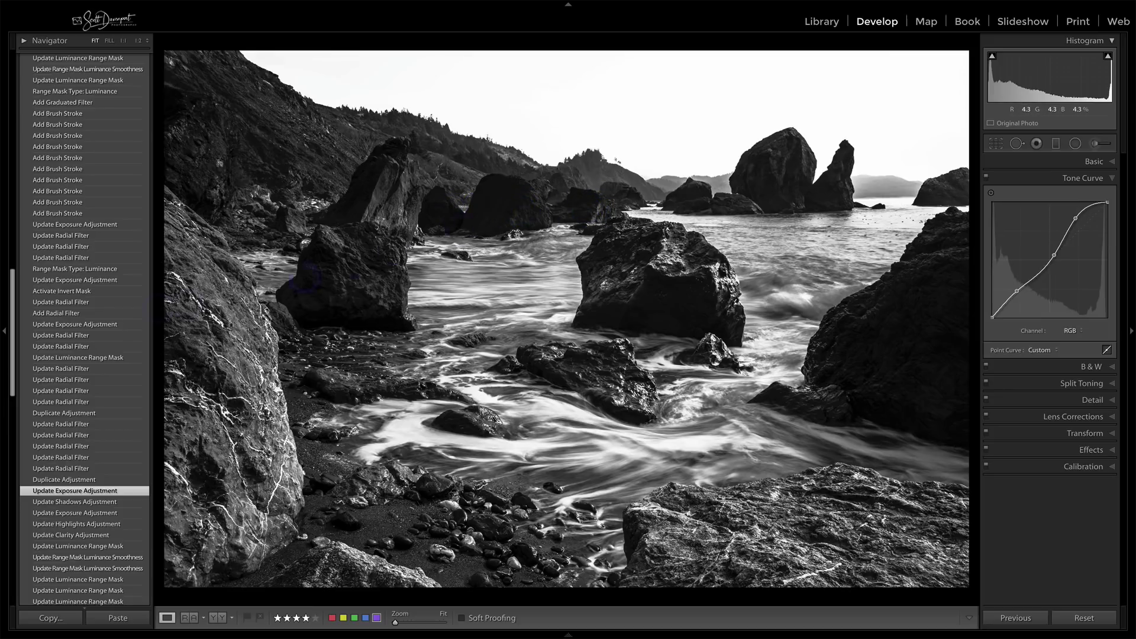
click(89, 225)
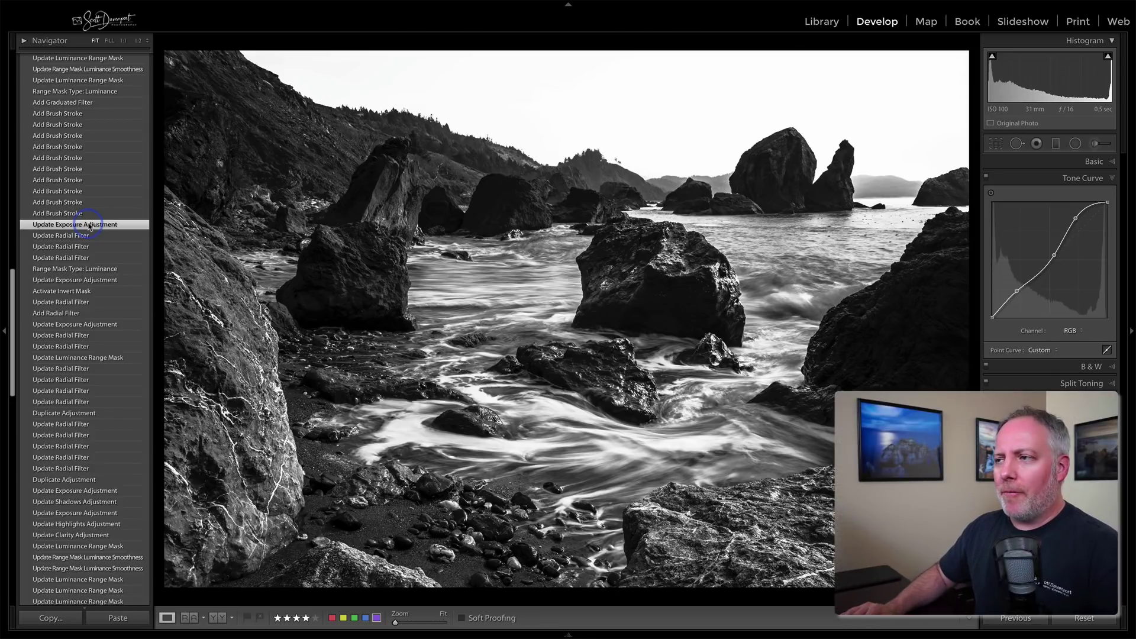
Show the photo at the Post-Crop Vignette Amount -33 history state just before the crop.
scroll(89, 226, up, 3)
scroll(89, 226, up, 10)
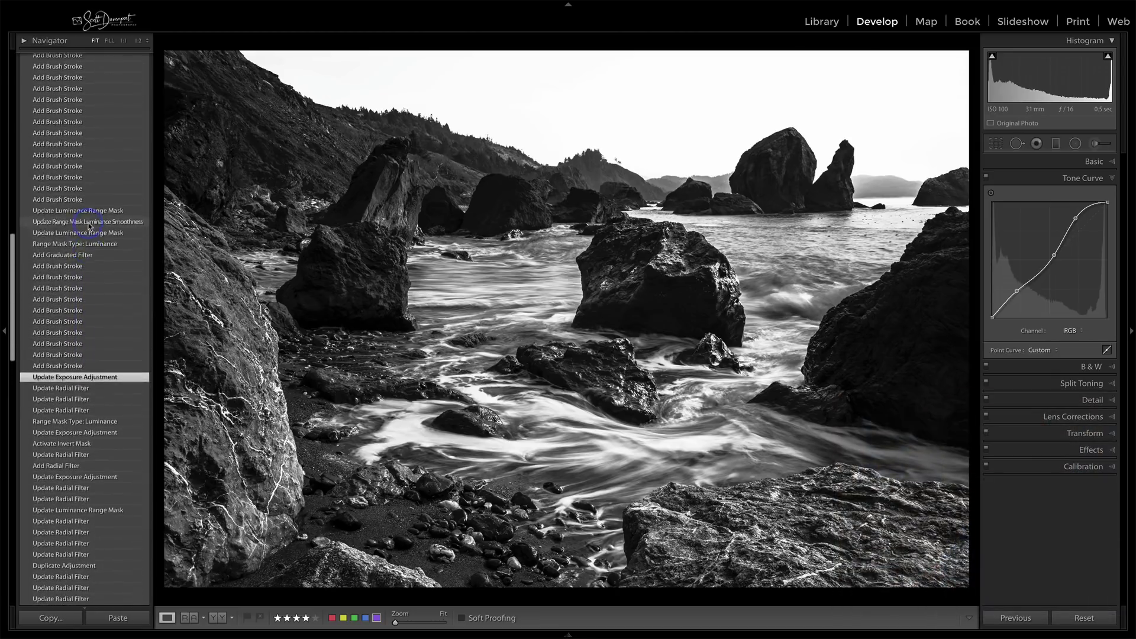
scroll(89, 226, up, 5)
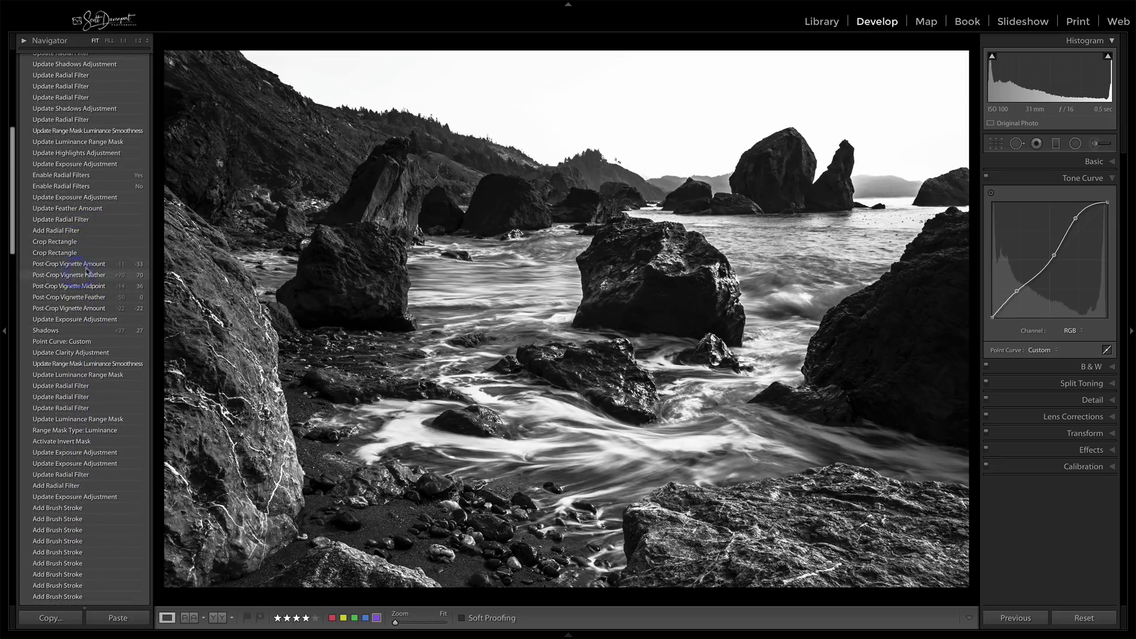
click(85, 266)
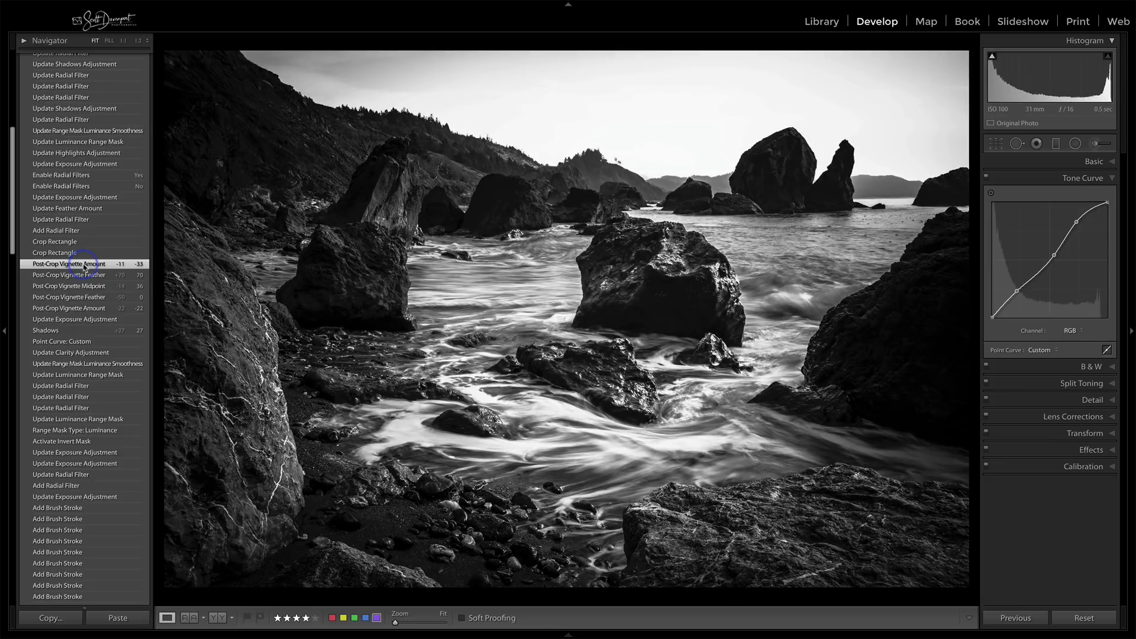
Show the final Update Graduated Filter history state and return the photo to the latest Black Clipping state.
scroll(85, 266, up, 8)
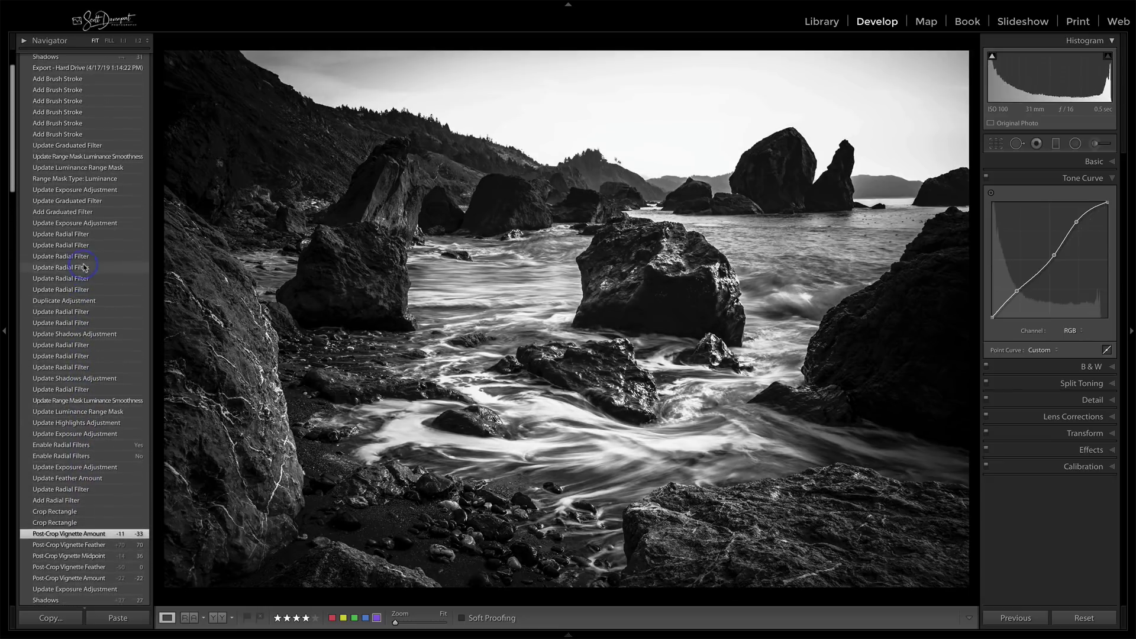
scroll(84, 266, up, 2)
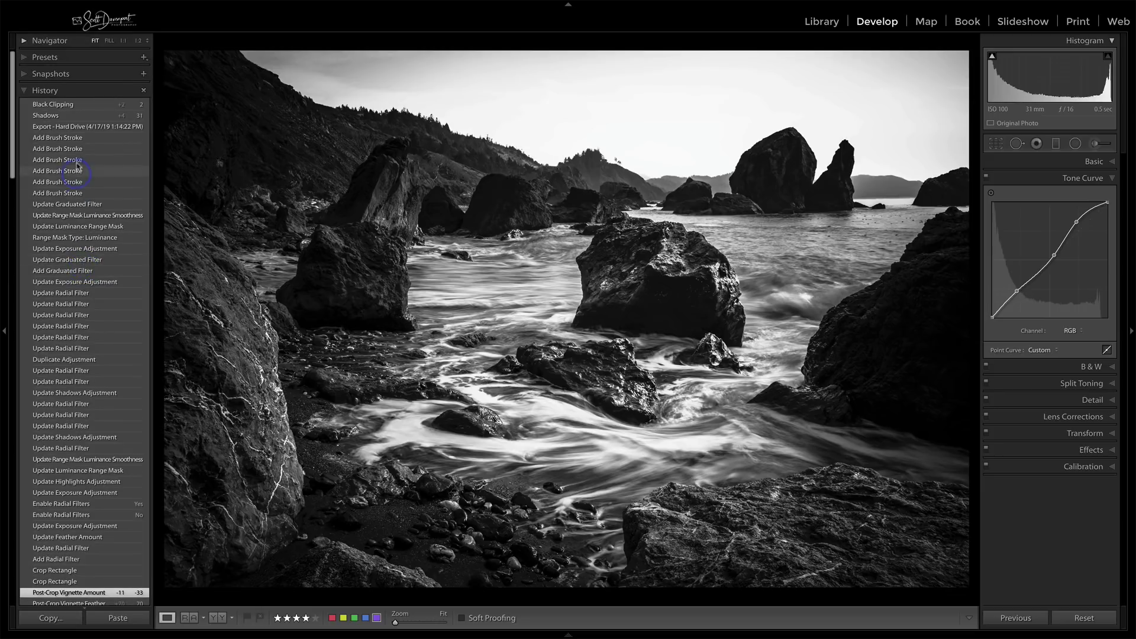
click(73, 206)
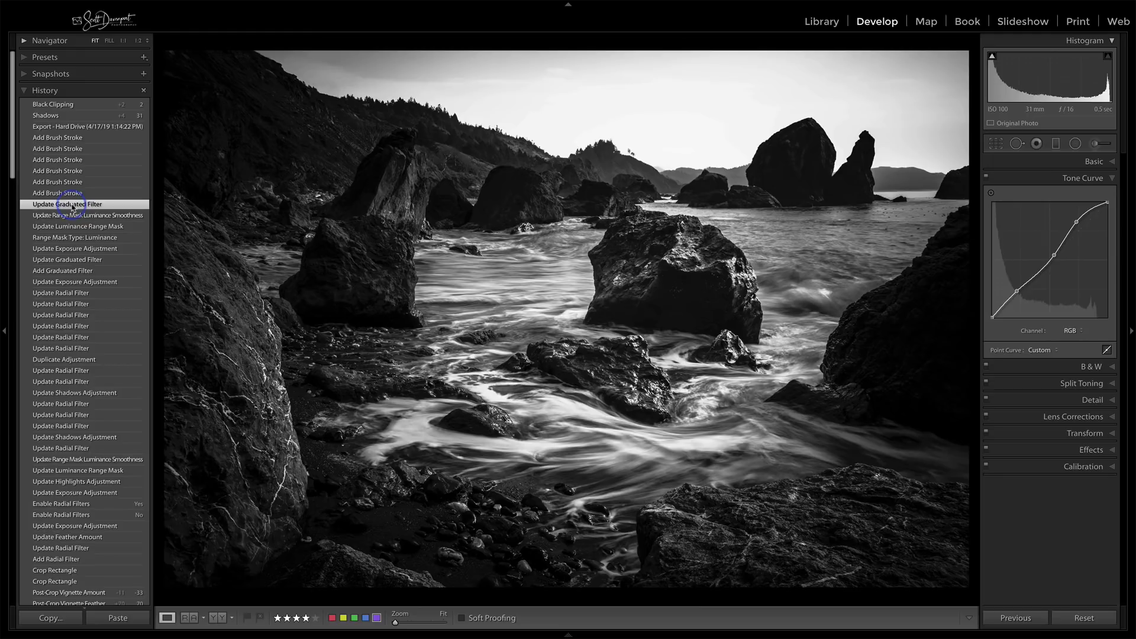
click(73, 104)
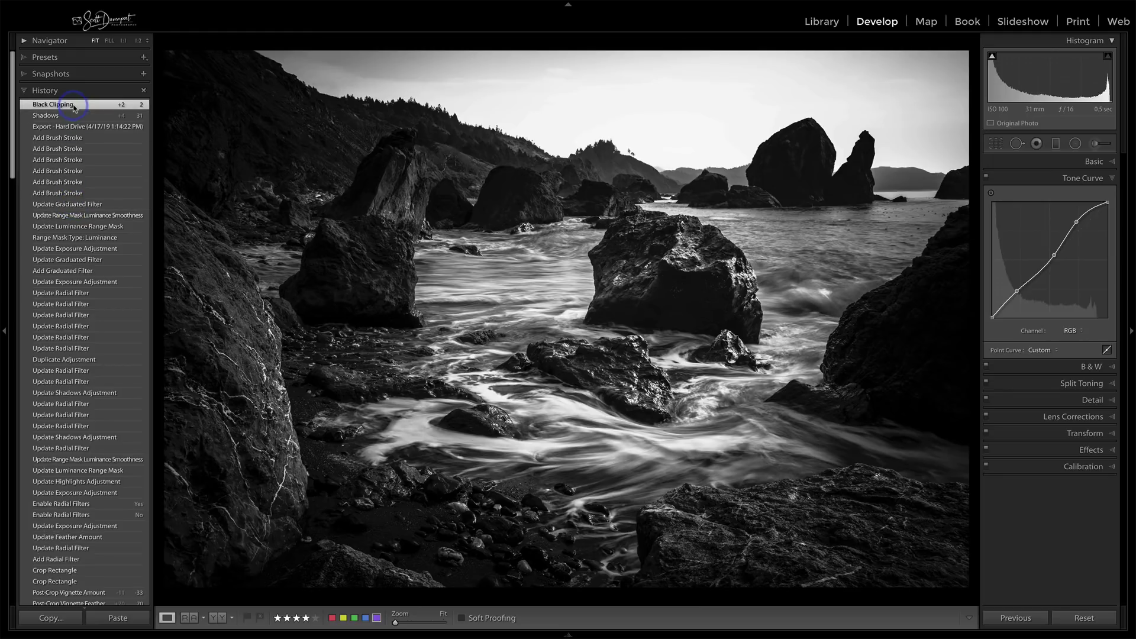